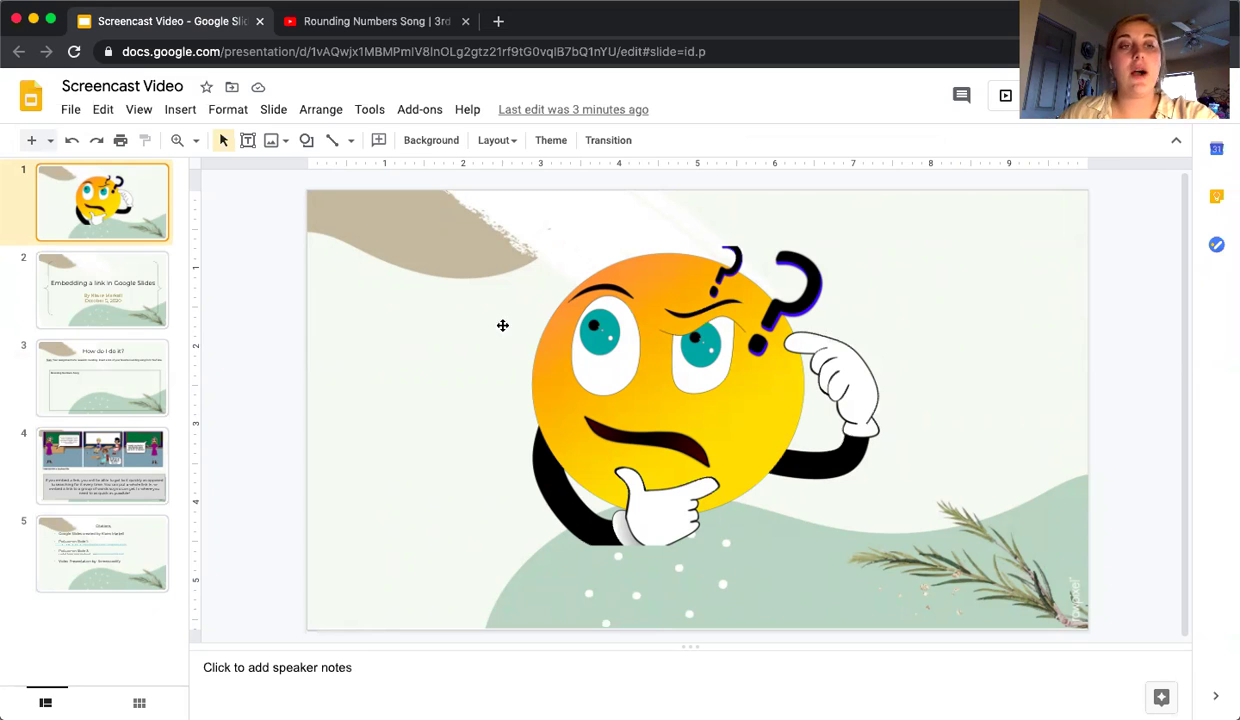
Step: Show slide 2, the 'Embedding a link in Google Slides' title slide
left_click(138, 271)
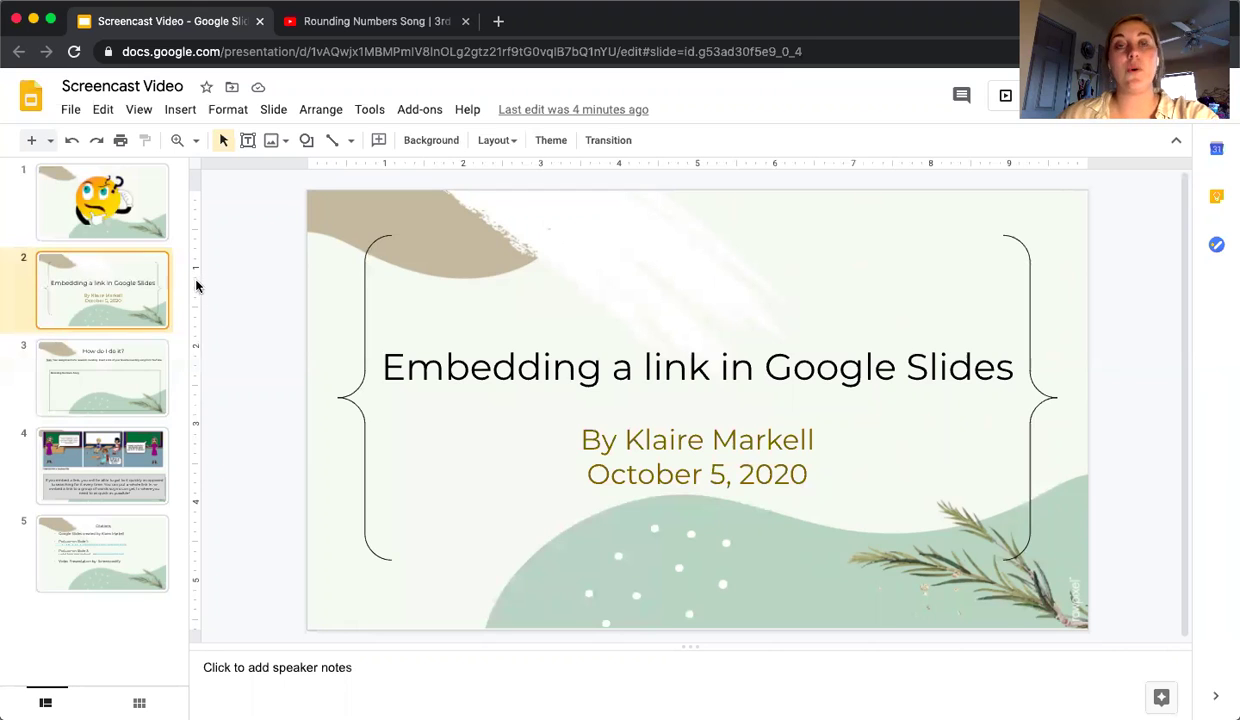
Step: Show the 'How do I do it?' slide 3, then open a new blank Chrome tab
left_click(129, 356)
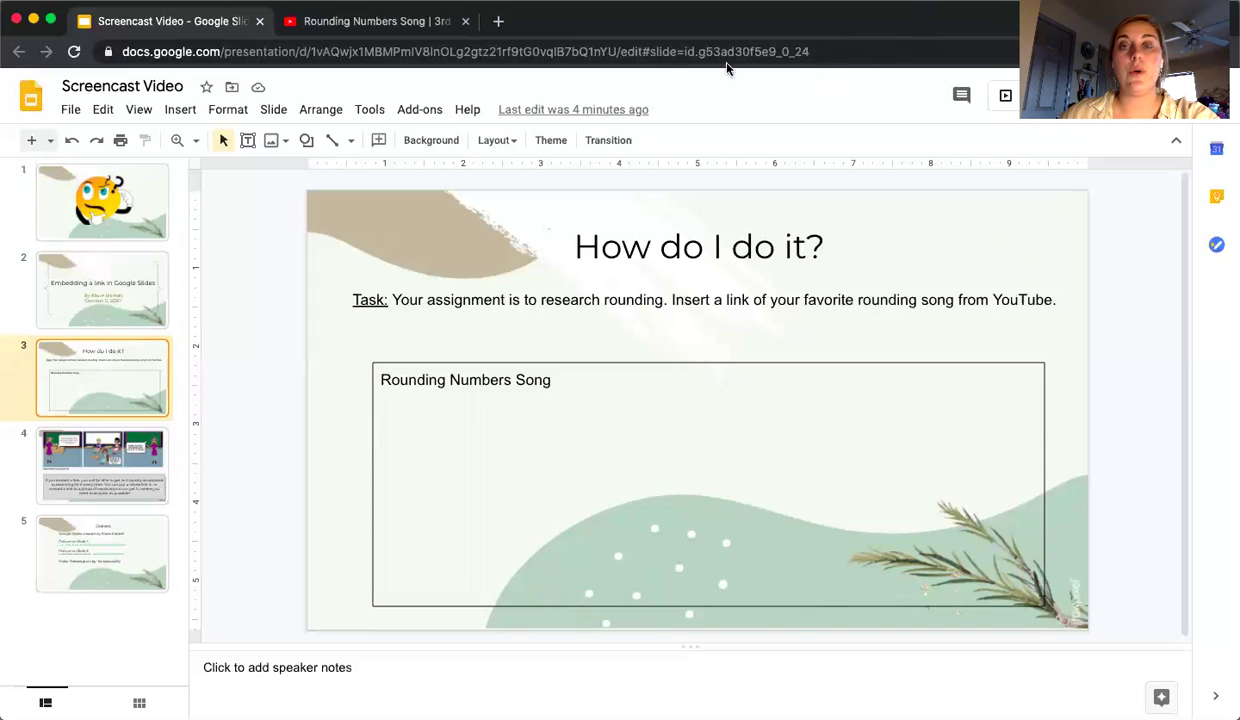
left_click(497, 21)
Step: Go to YouTube and search for 'rounding songs 4th grade'
left_click(465, 21)
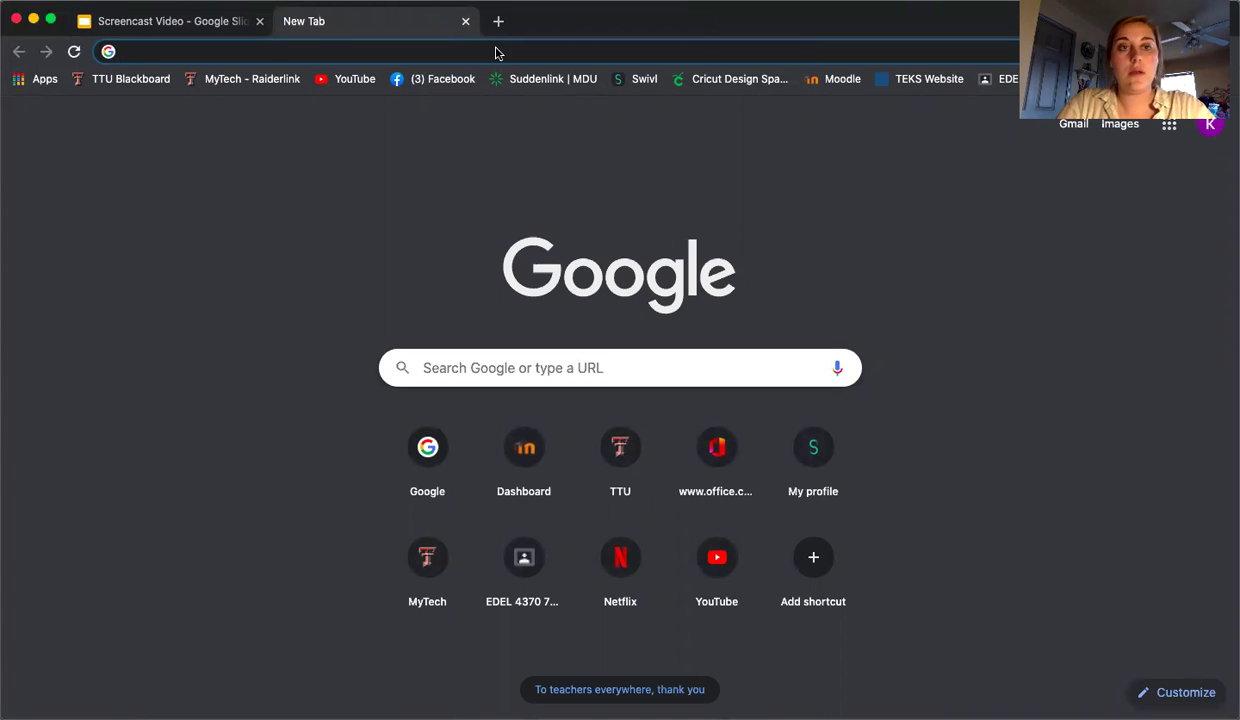
left_click(495, 52)
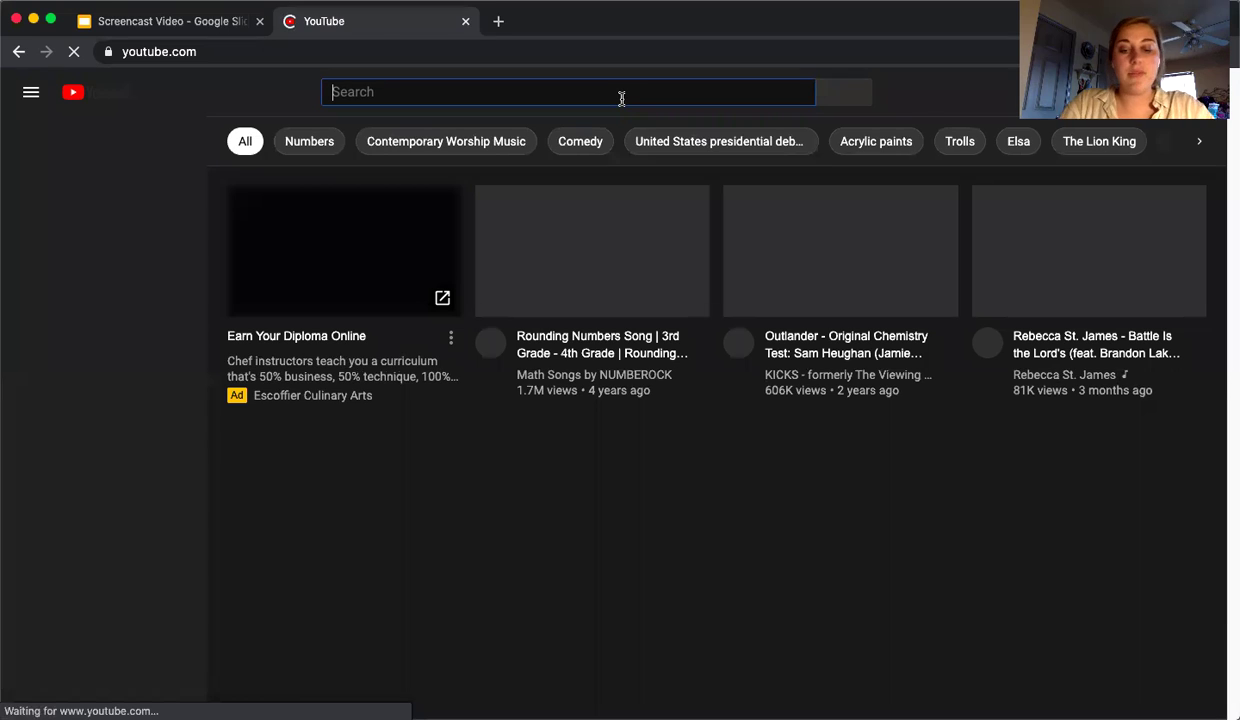
left_click(621, 100)
type("rounding songs 4th grade")
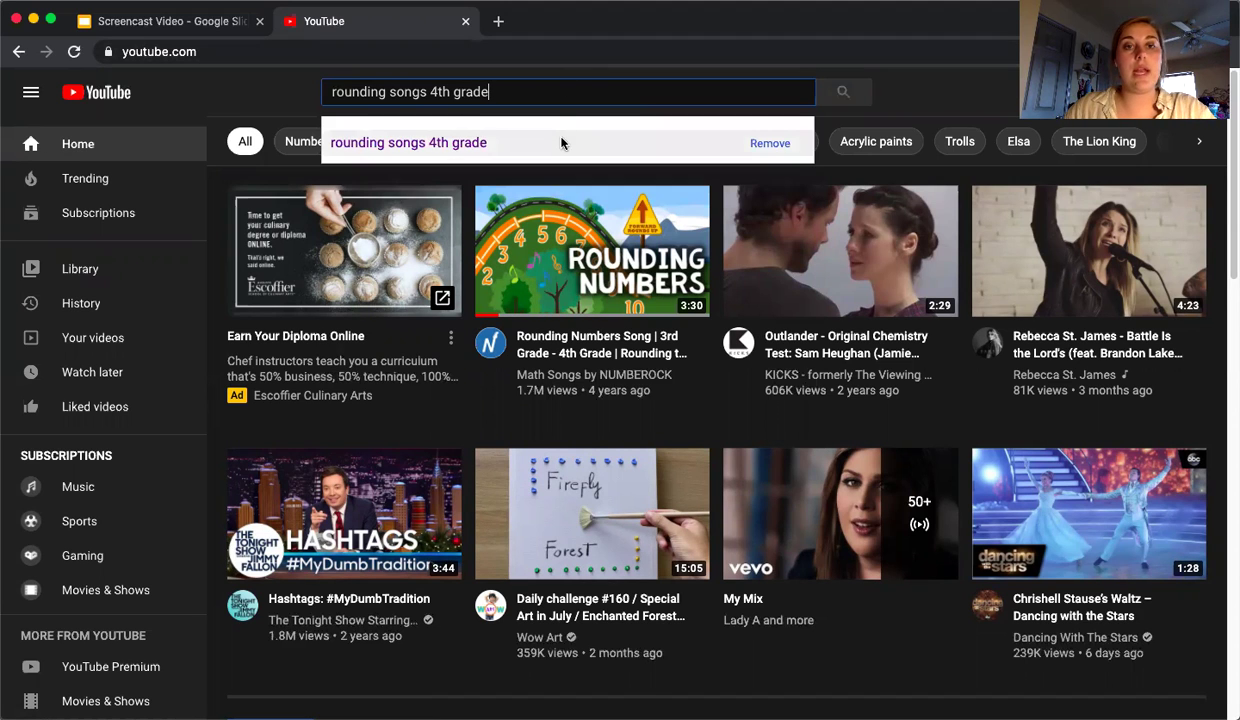
left_click(562, 140)
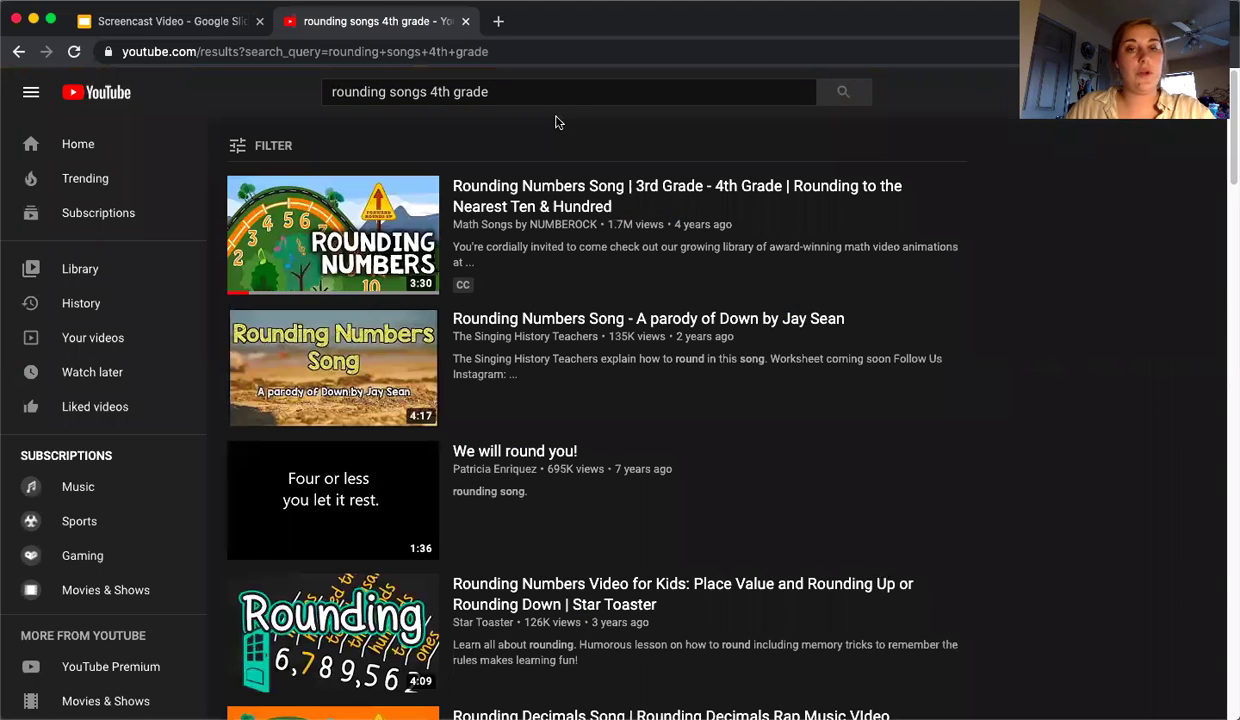
mouse_move(333, 234)
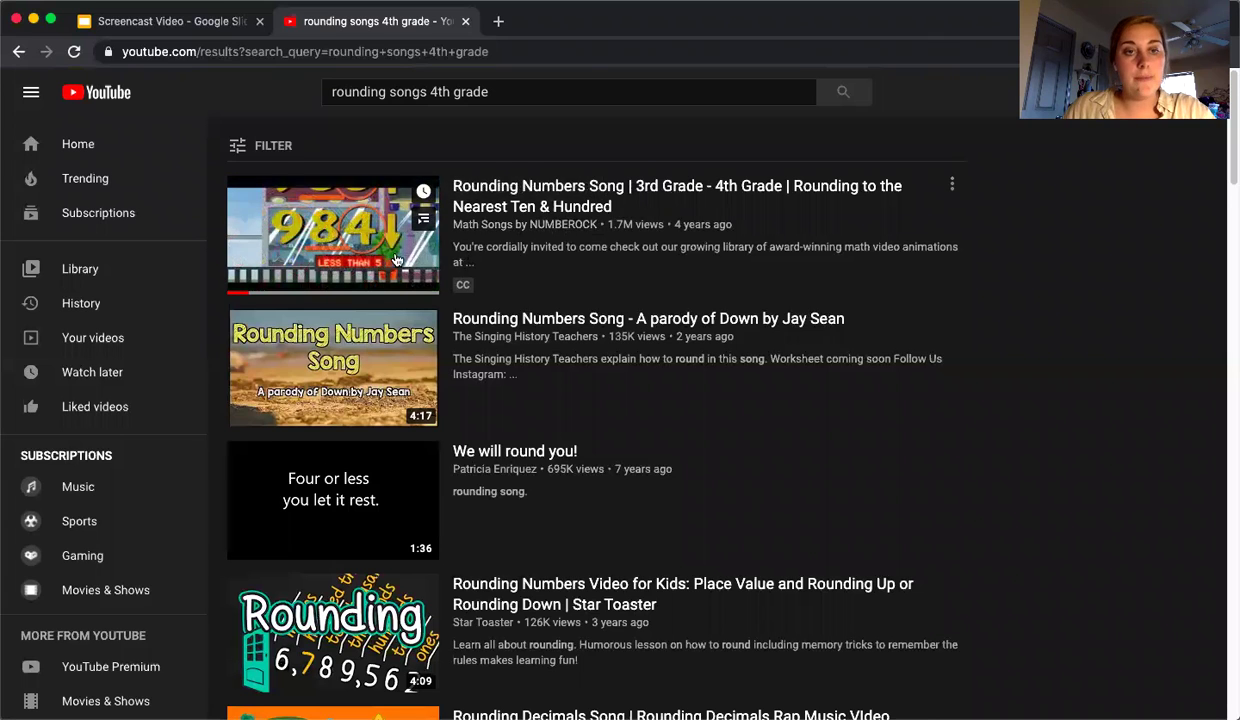
Step: Scroll through the rounding song search results
scroll(480, 330, "down", 2)
scroll(400, 410, "down", 3)
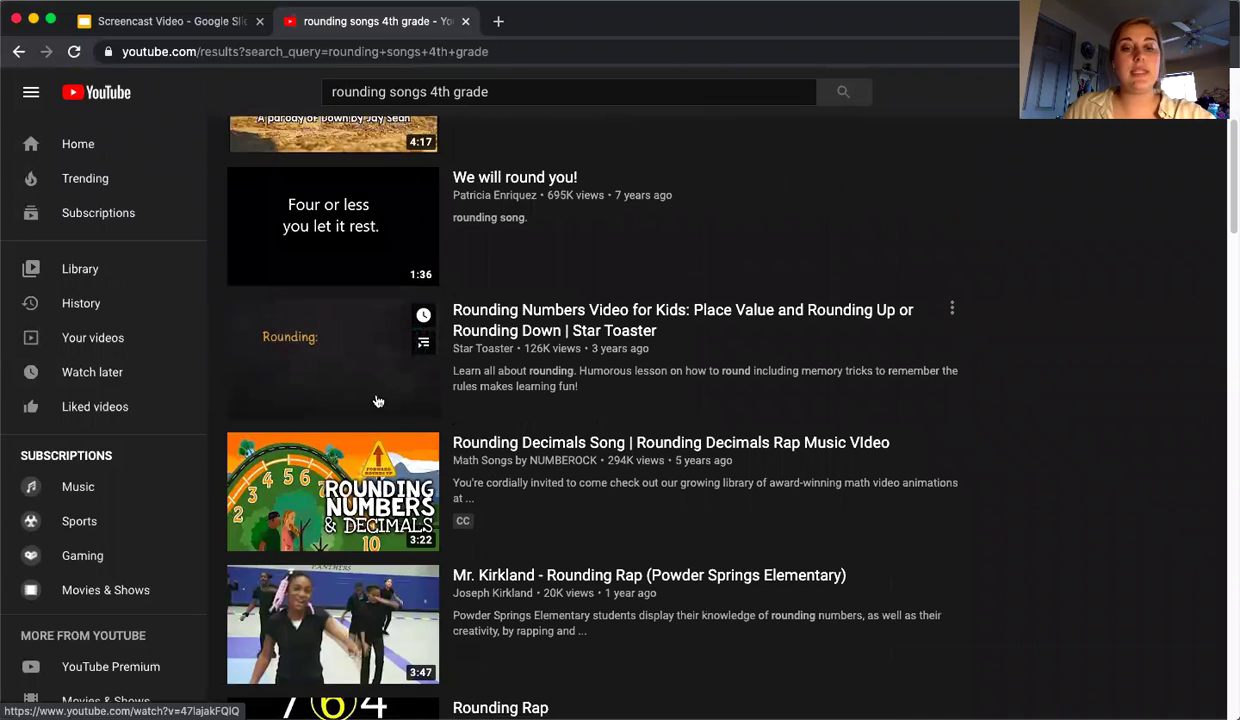
scroll(375, 385, "down", 2)
scroll(380, 384, "down", 1)
scroll(376, 384, "down", 4)
scroll(372, 385, "down", 1)
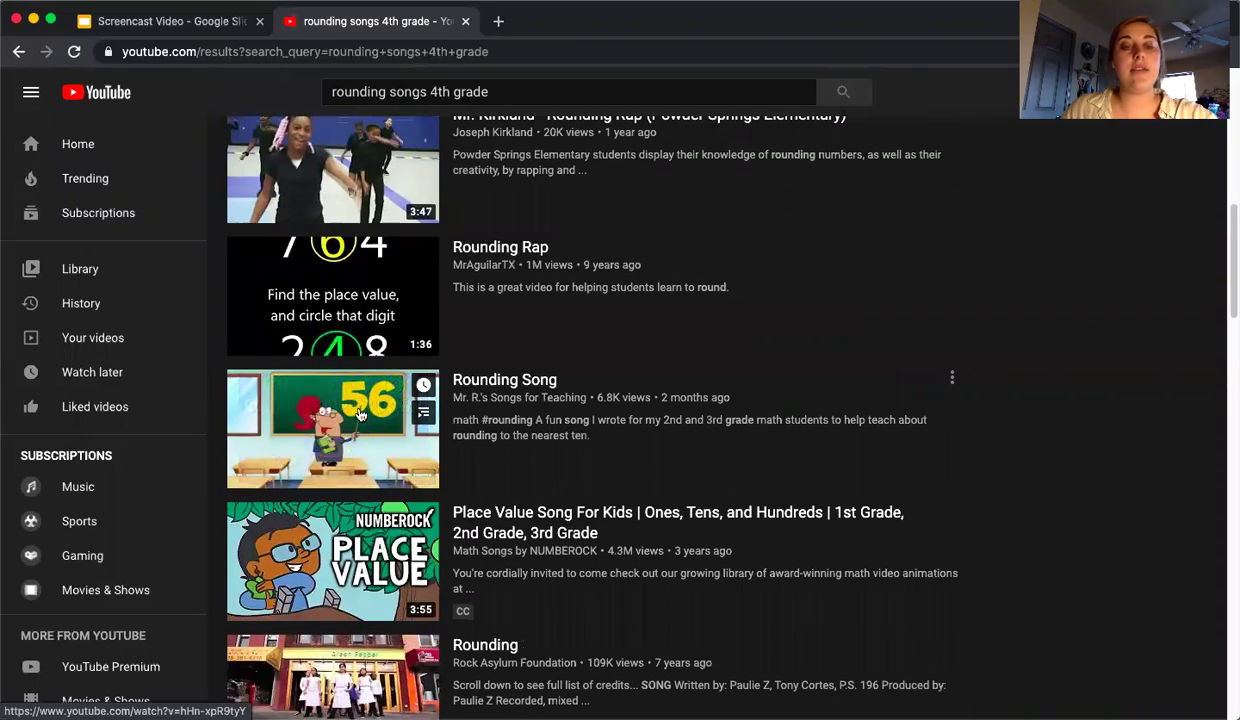
scroll(365, 390, "down", 3)
scroll(355, 398, "up", 8)
scroll(350, 402, "up", 3)
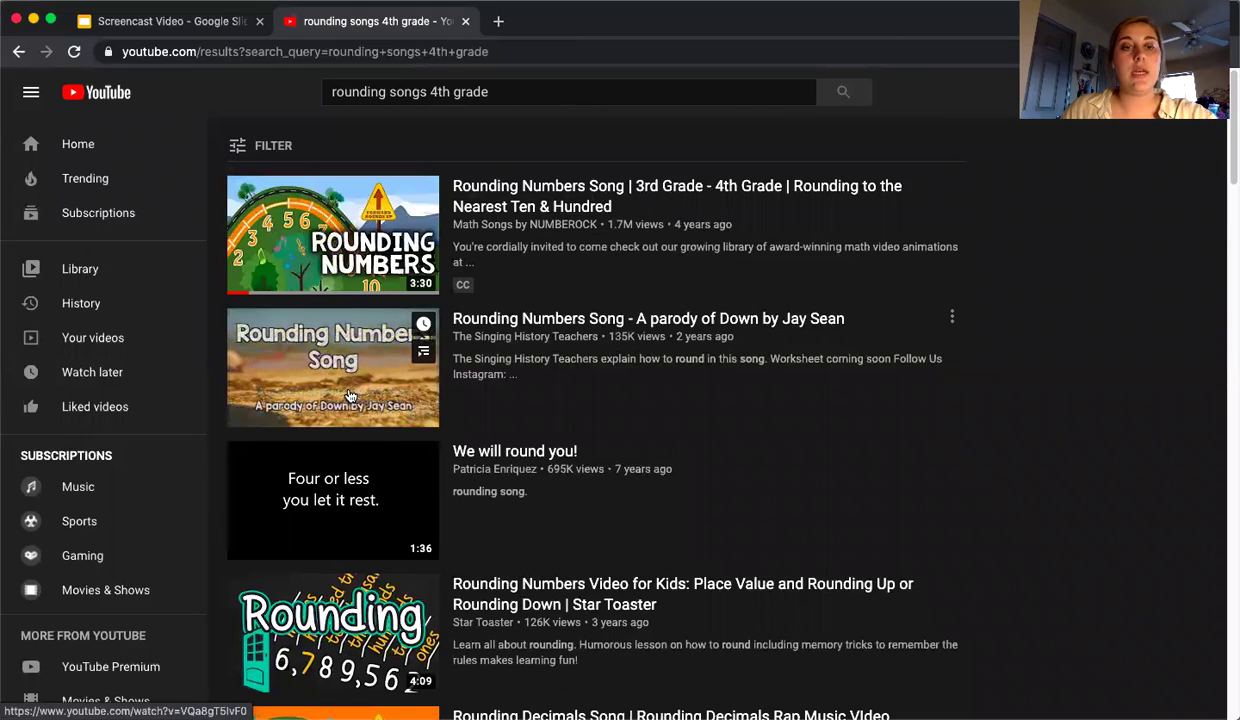
Step: Play NUMBEROCK's 'Rounding Numbers Song' video, skipping the ad, and pause it at 0:15
left_click(360, 255)
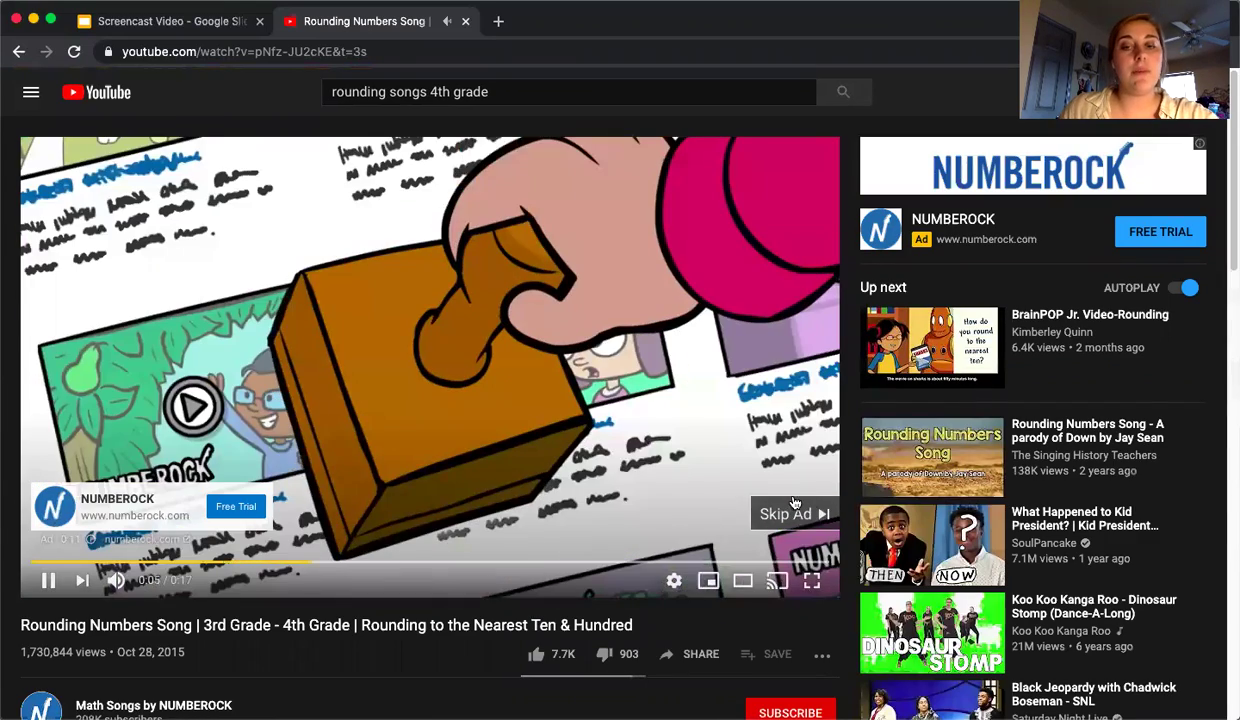
left_click(797, 514)
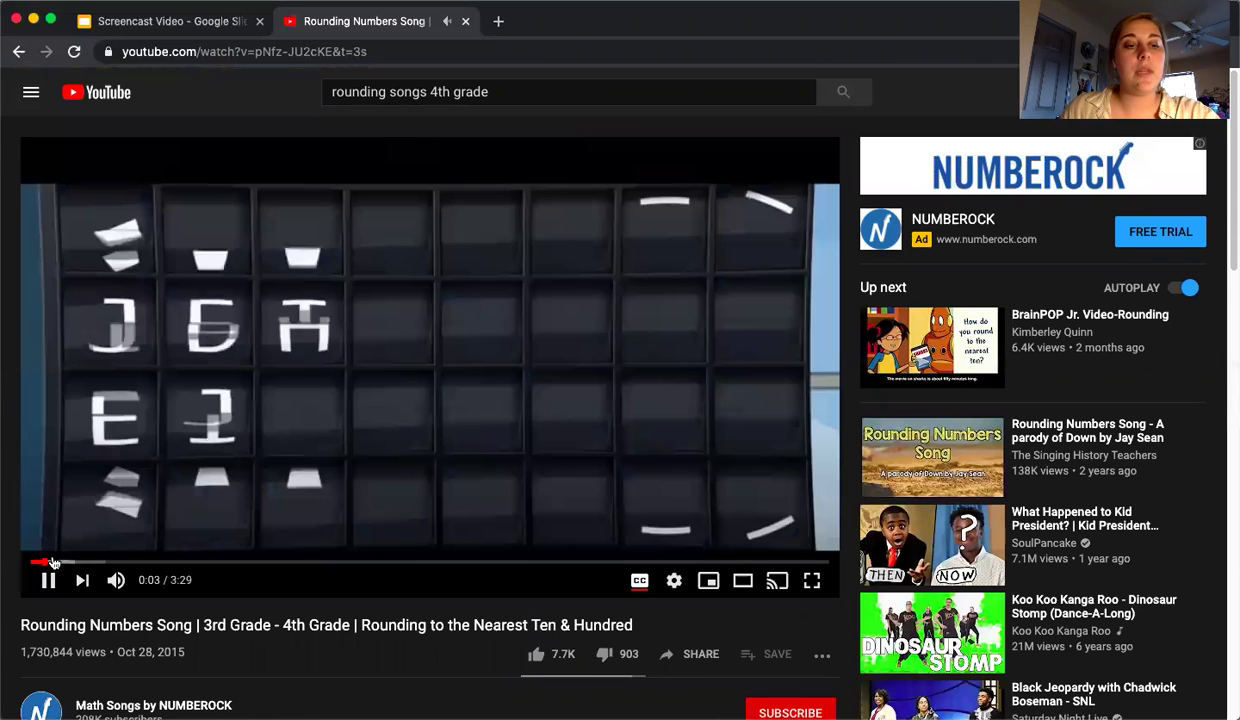
left_click(74, 562)
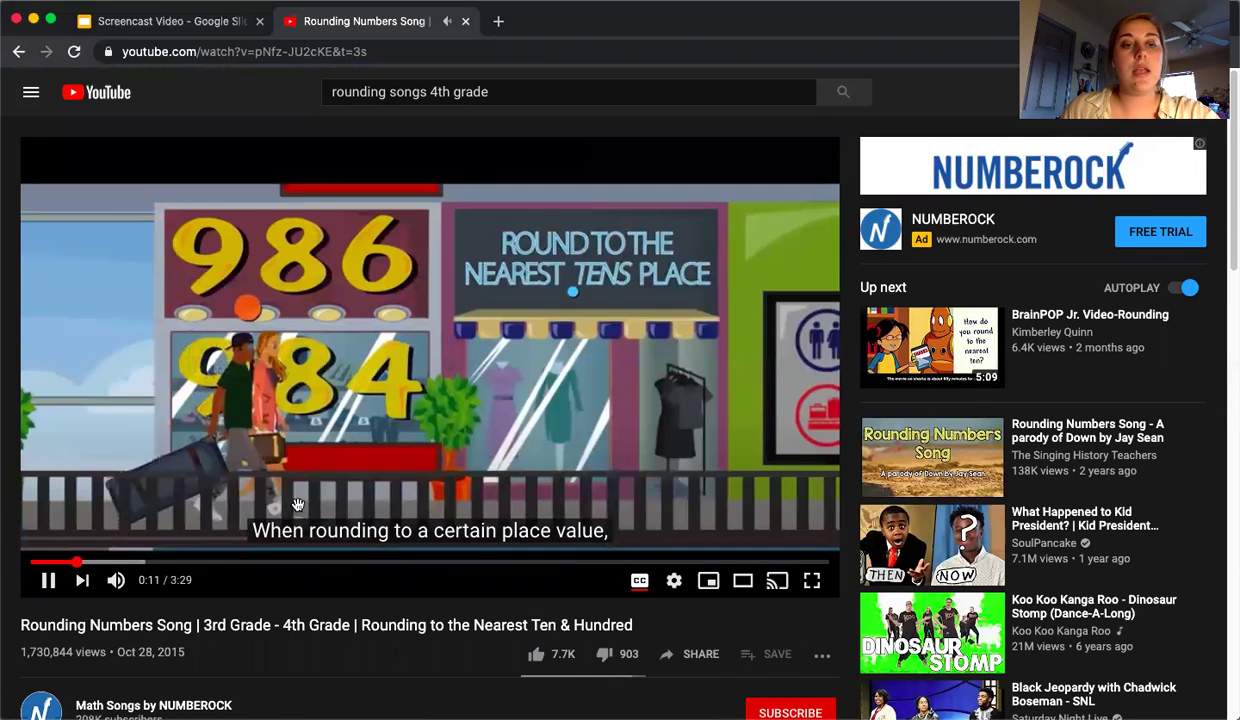
left_click(38, 590)
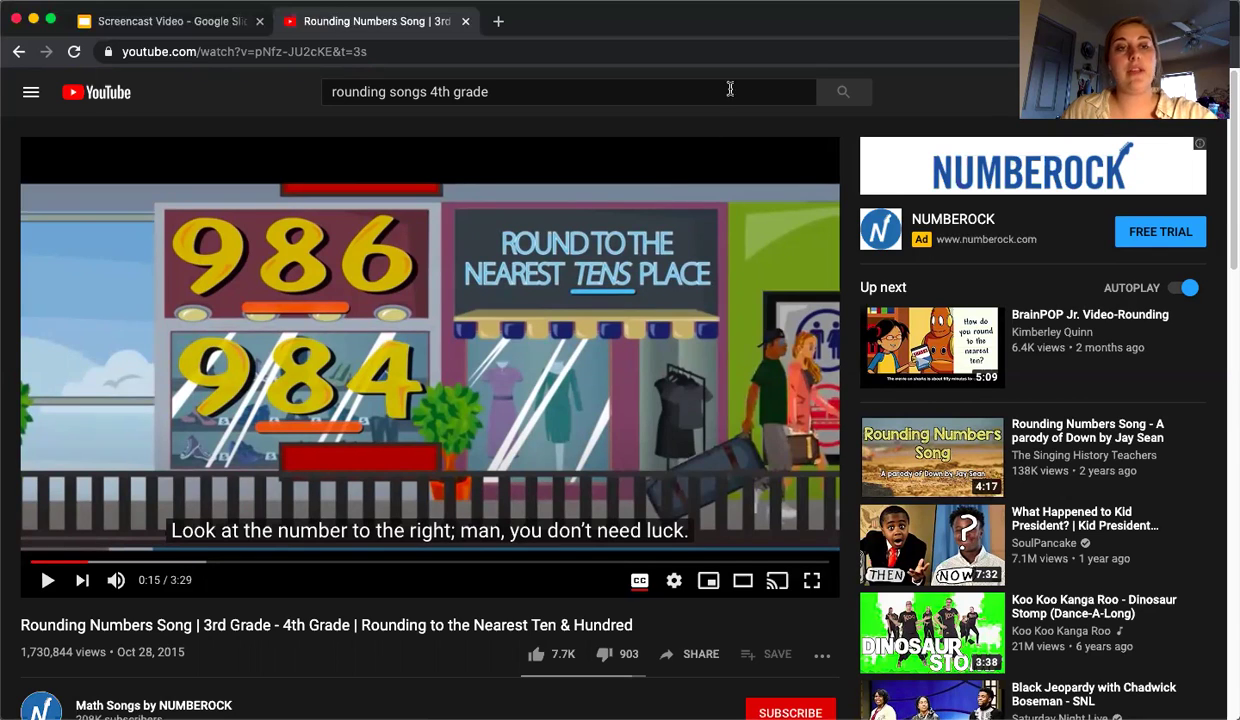
Step: Copy the video's web address from the address bar
left_click(383, 52)
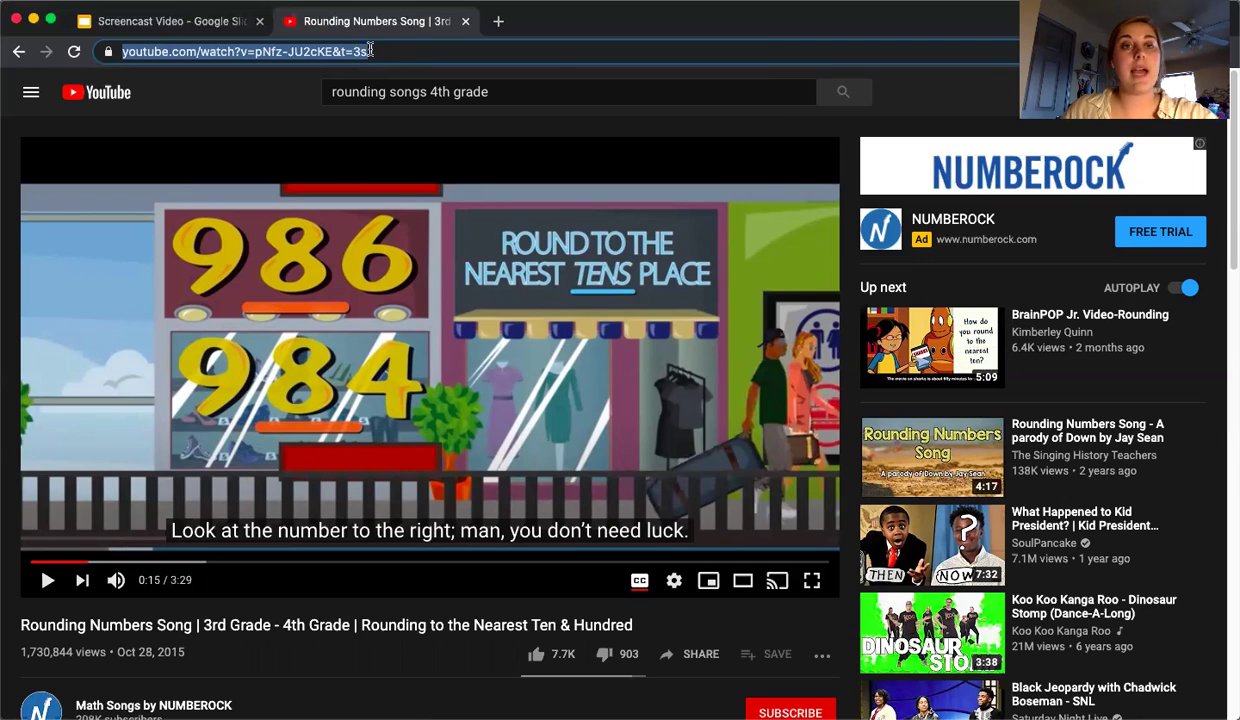
right_click(370, 50)
left_click(403, 155)
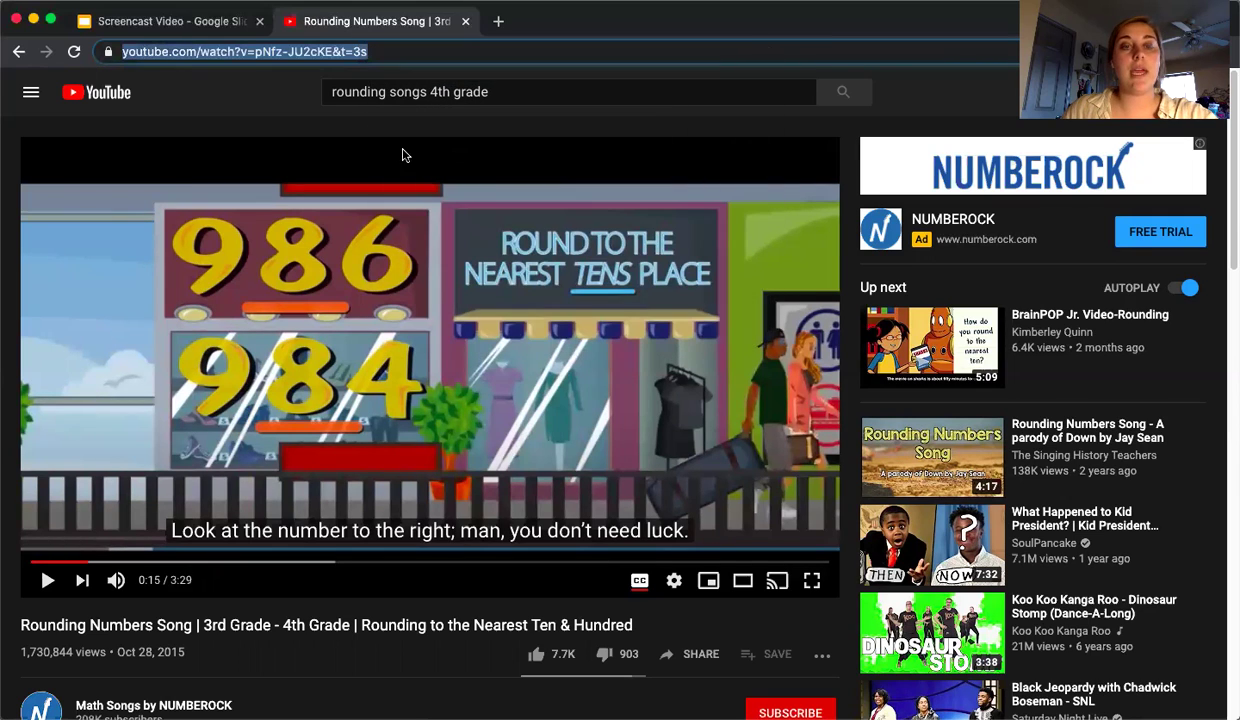
Step: Back in the deck, replace slide 3's text box label with 'Rounding Numbers Song'
left_click(165, 20)
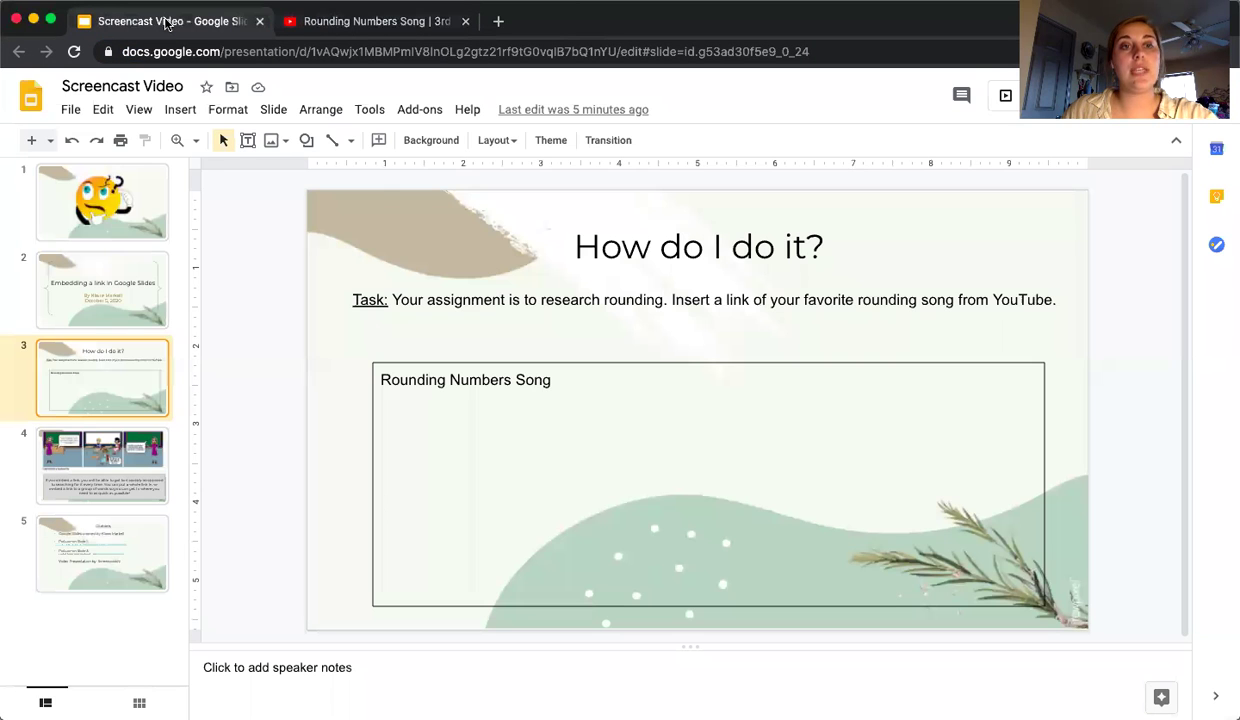
left_click(543, 385)
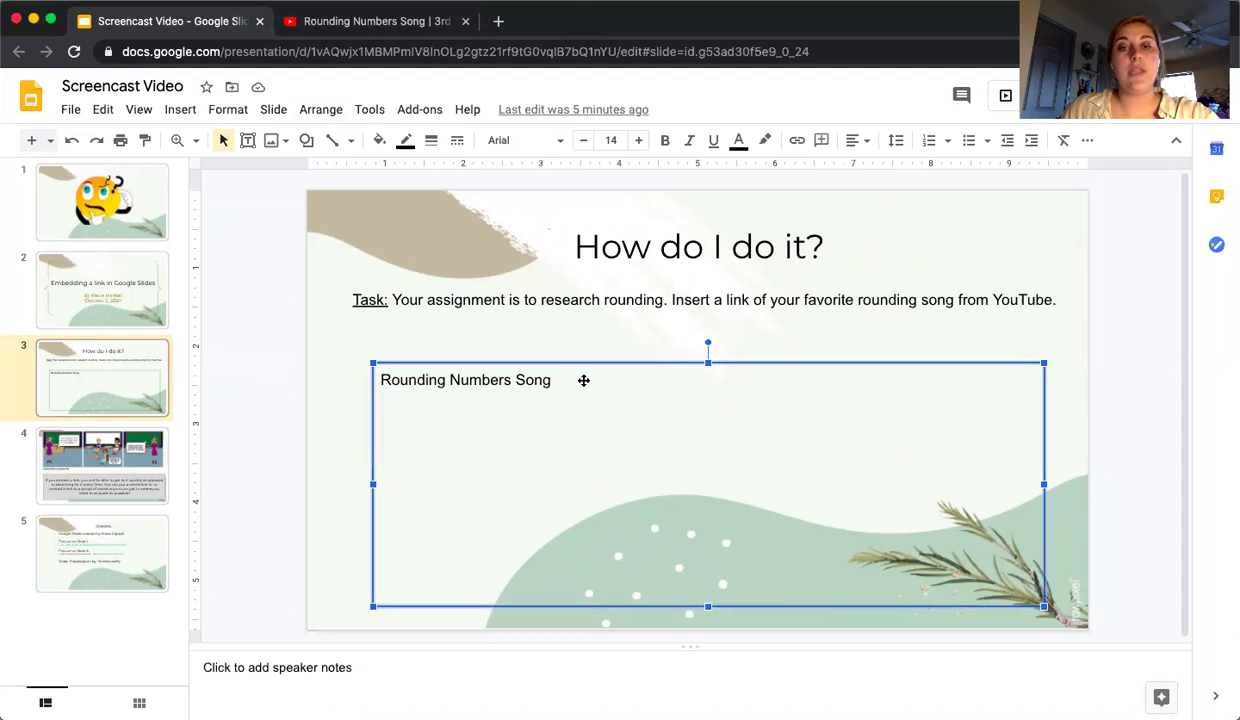
triple_click(533, 383)
key("BackSpace")
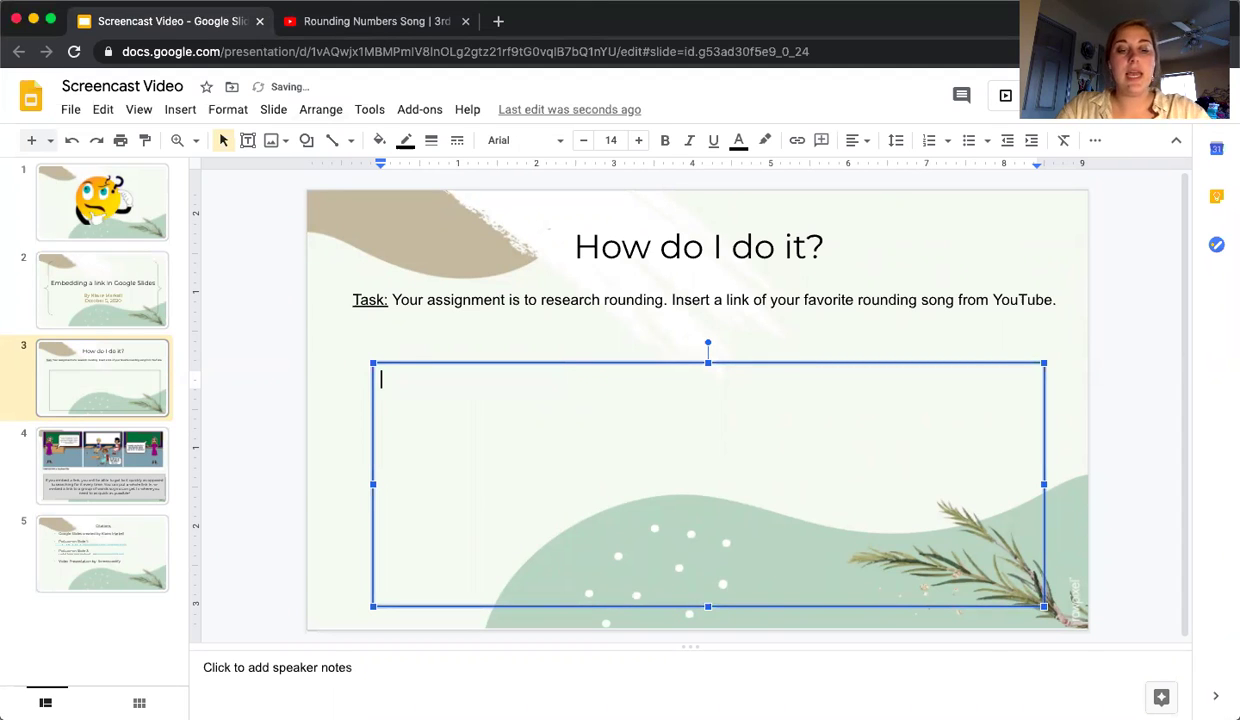
type("Rounding Numbers Song")
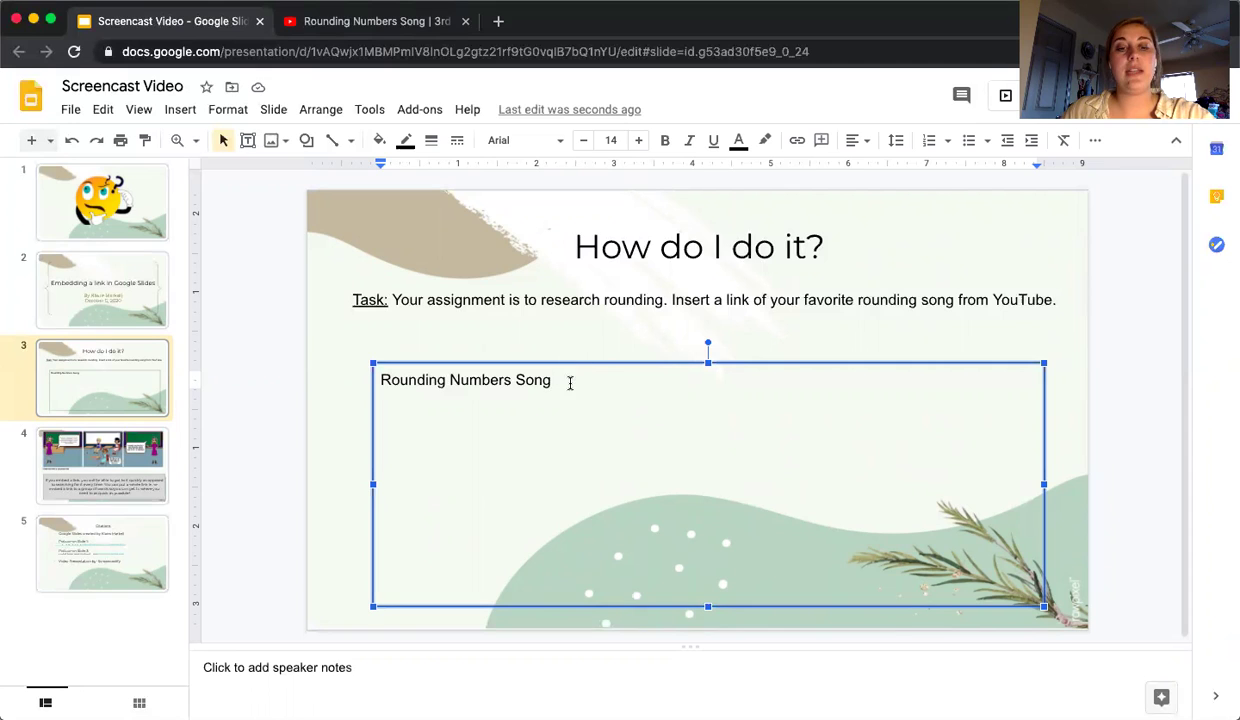
Step: Link the 'Rounding Numbers Song' text to the copied YouTube video address
left_click_drag(551, 381, 370, 399)
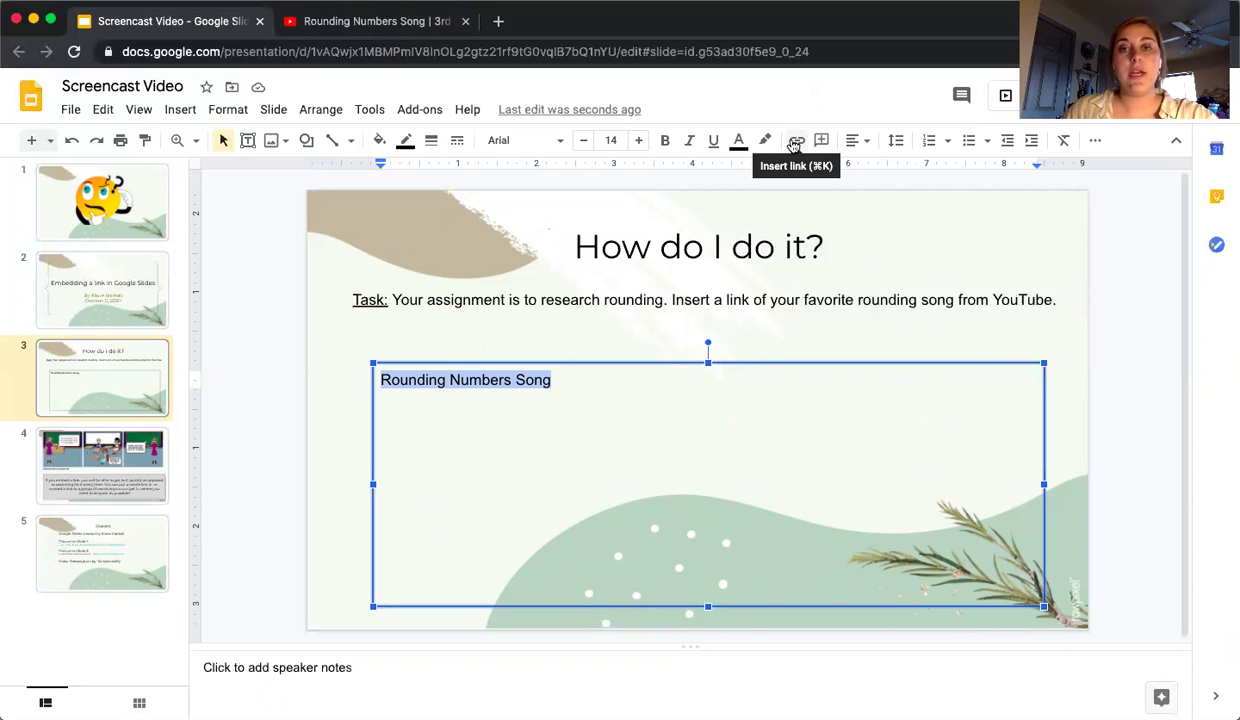
left_click(795, 141)
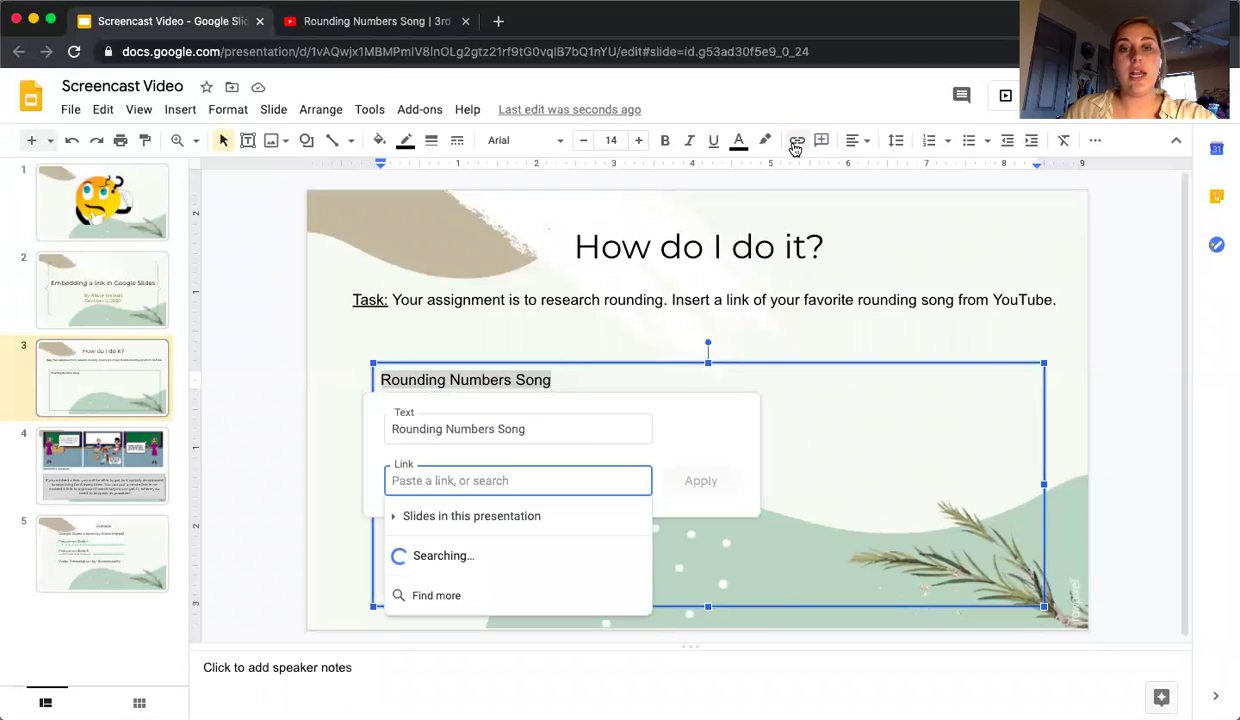
right_click(544, 481)
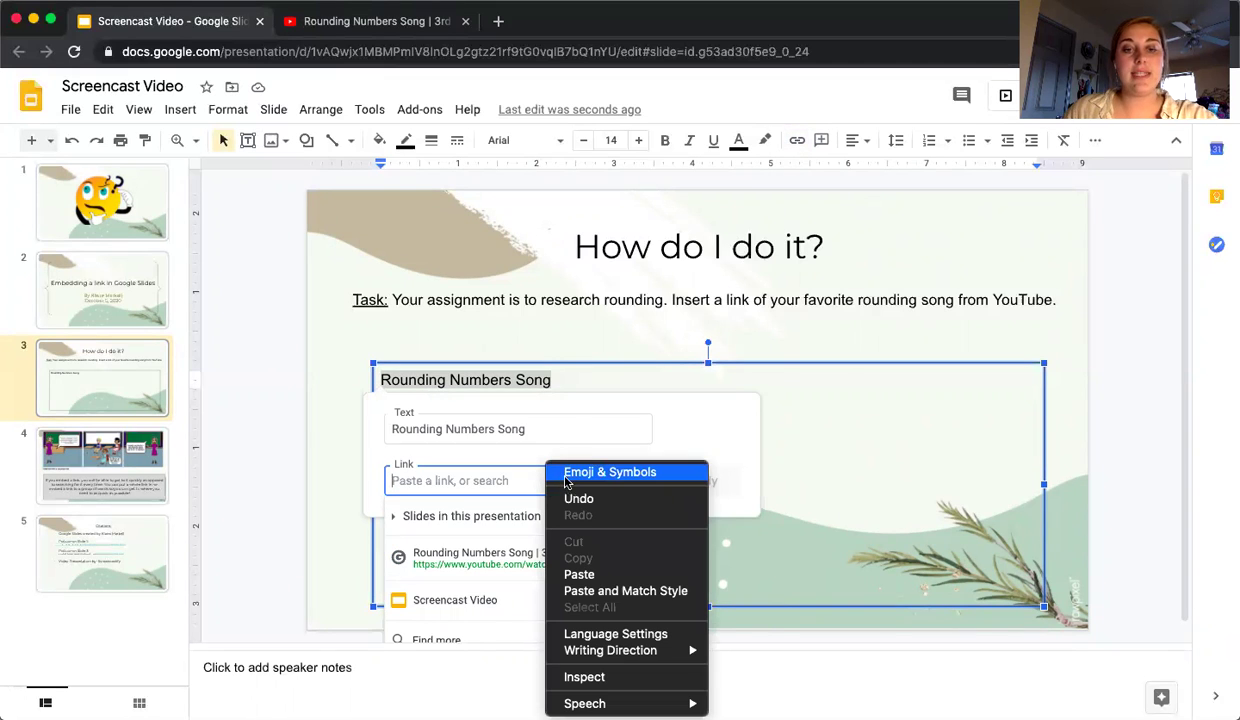
left_click(612, 575)
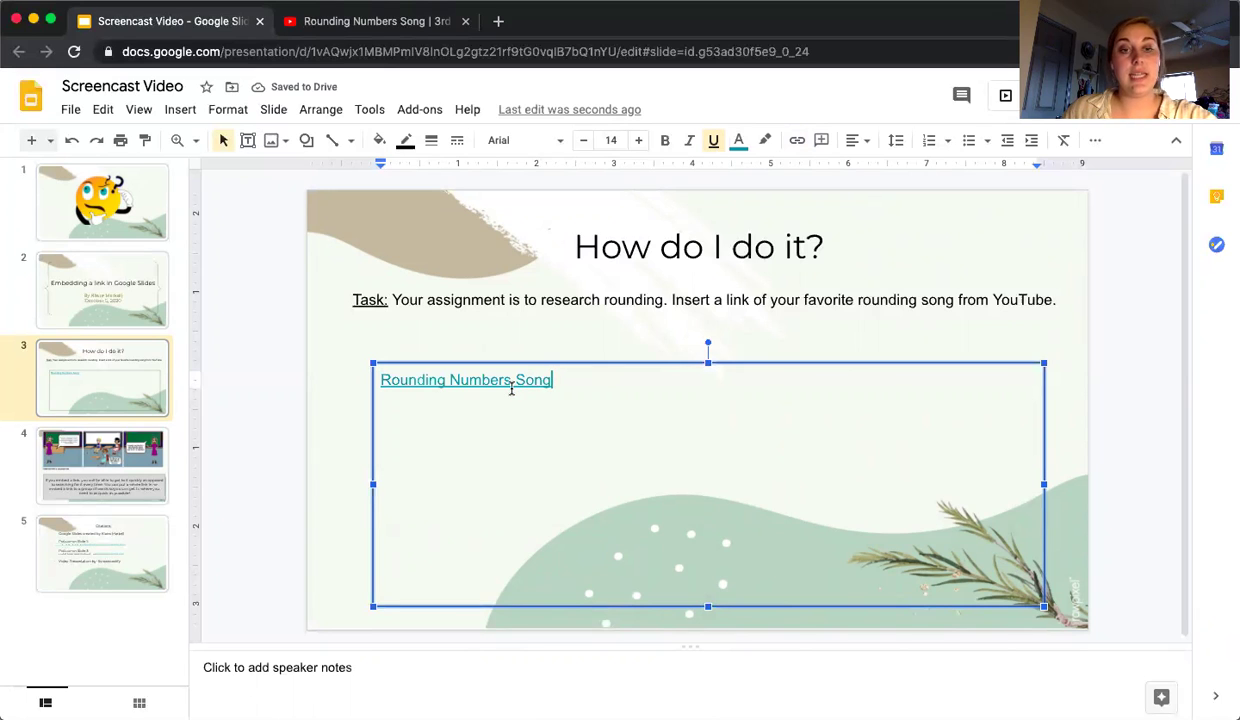
Step: Test the new link, then colour the 'Rounding Numbers Song' link text red
left_click(506, 381)
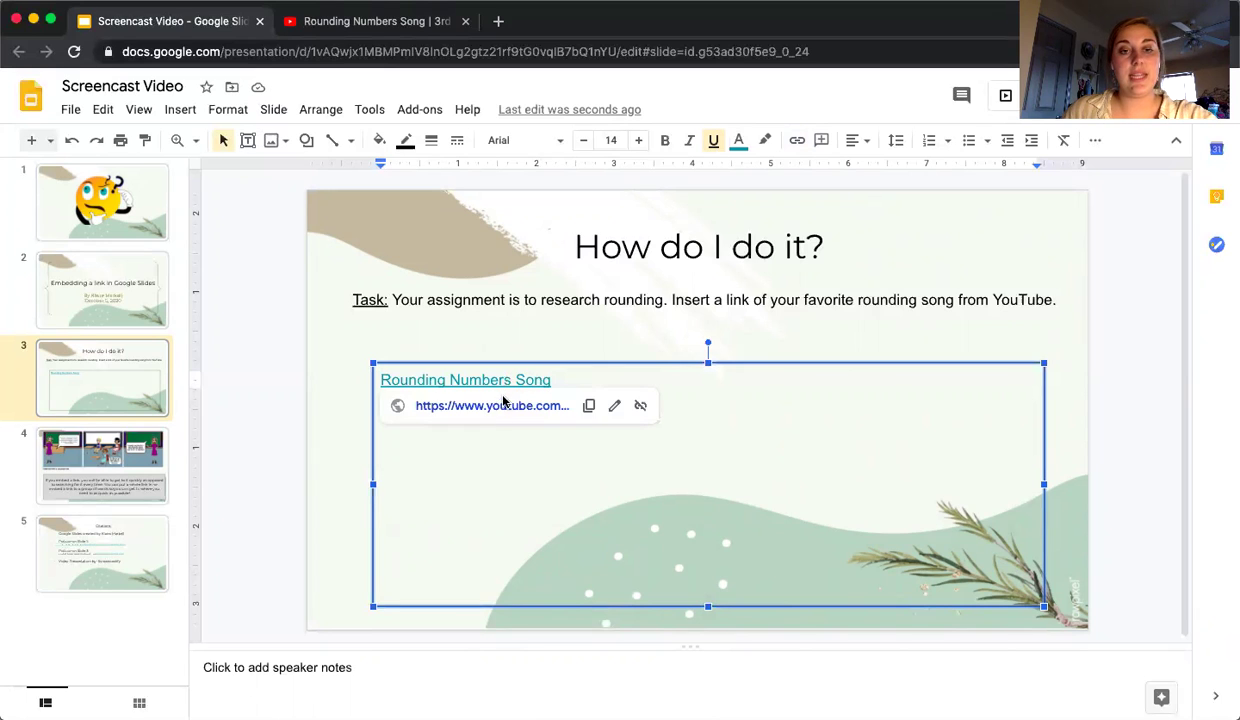
left_click(505, 406)
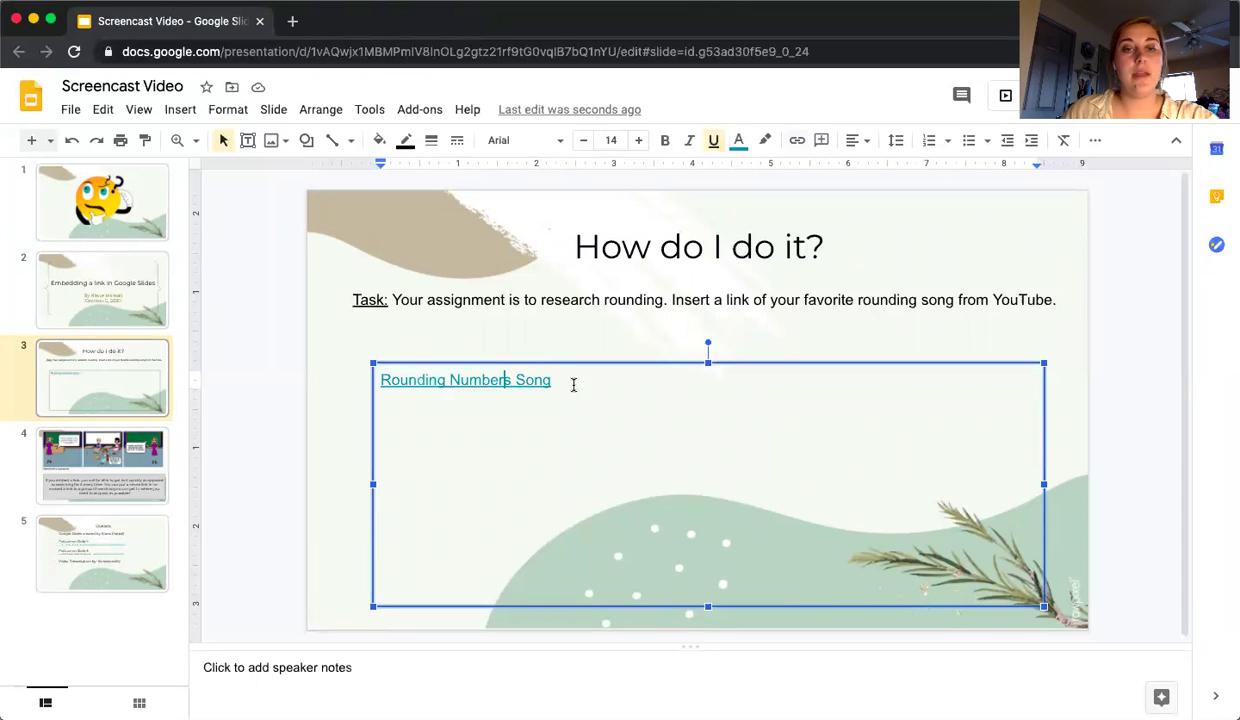
left_click_drag(573, 386, 380, 399)
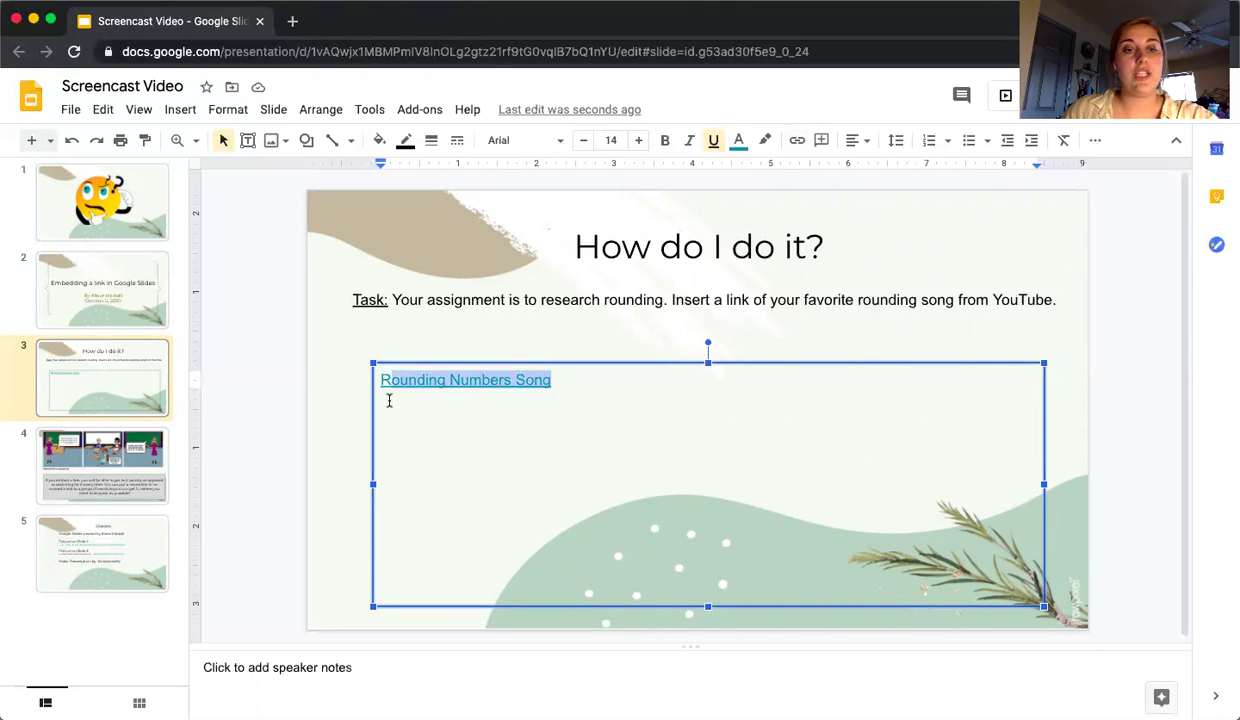
left_click(736, 140)
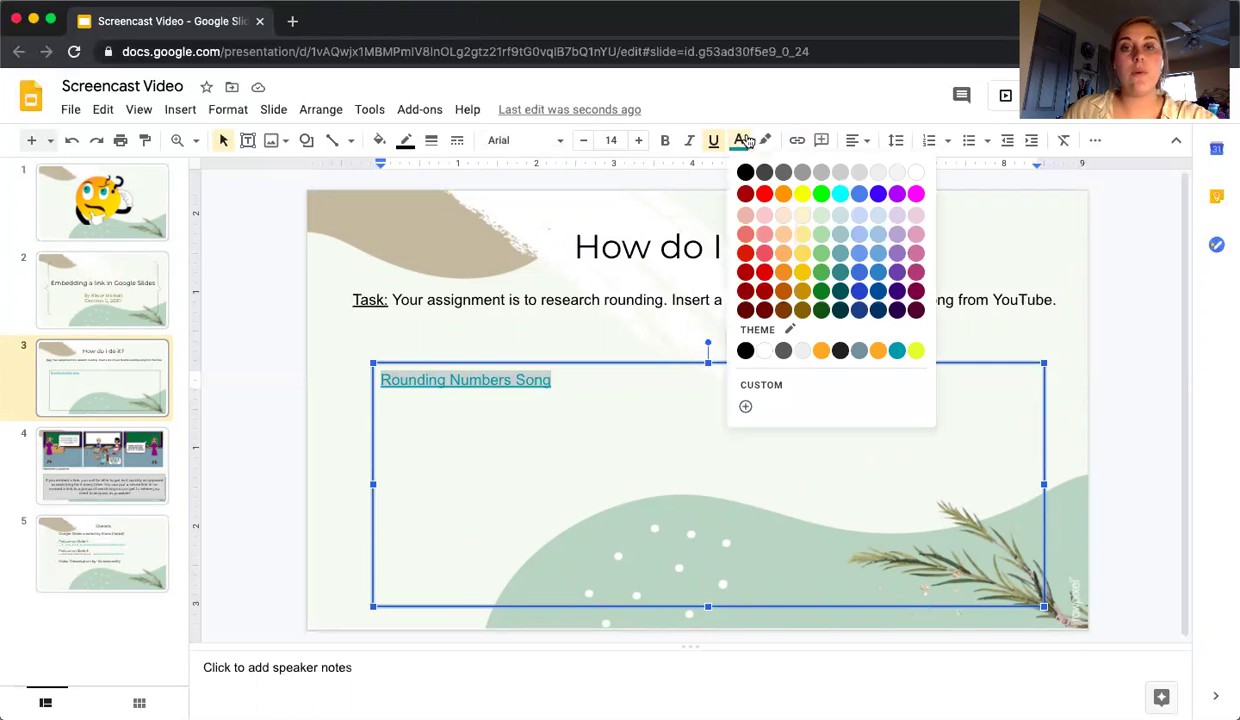
left_click(765, 194)
left_click(706, 424)
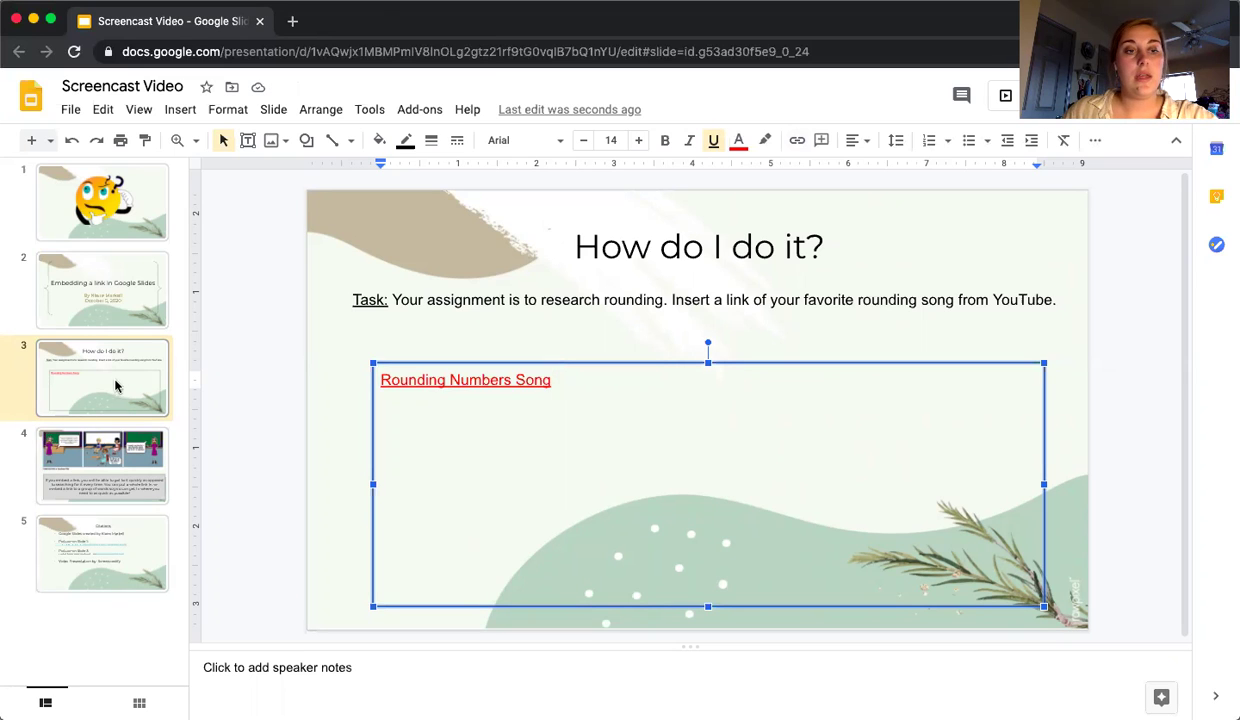
Step: Step through the slide 4 comic panels to the closing Citations slide 5
left_click(140, 458)
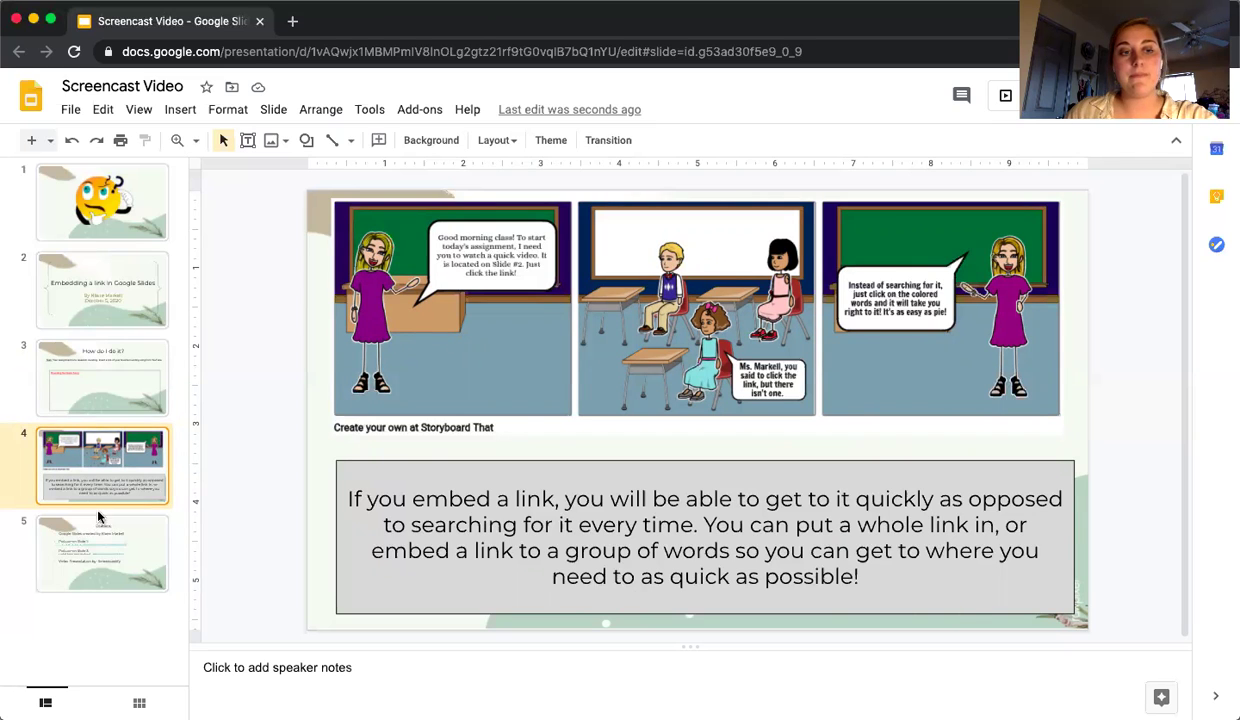
left_click(128, 532)
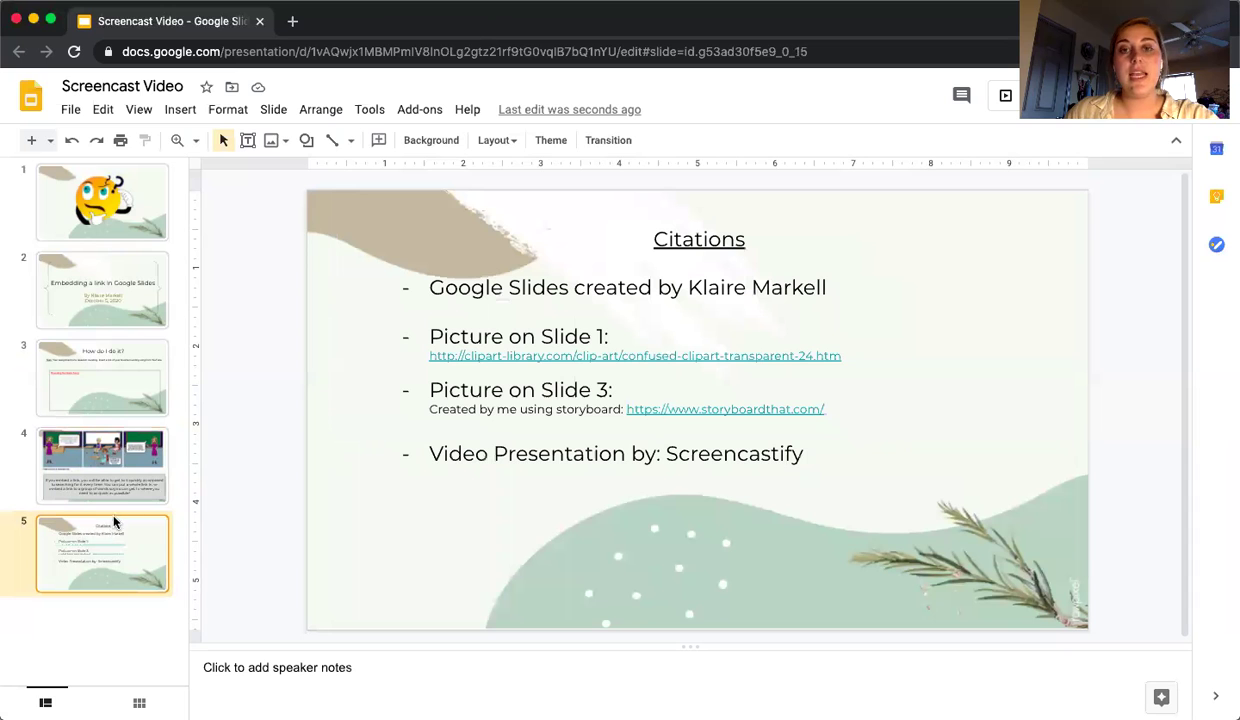